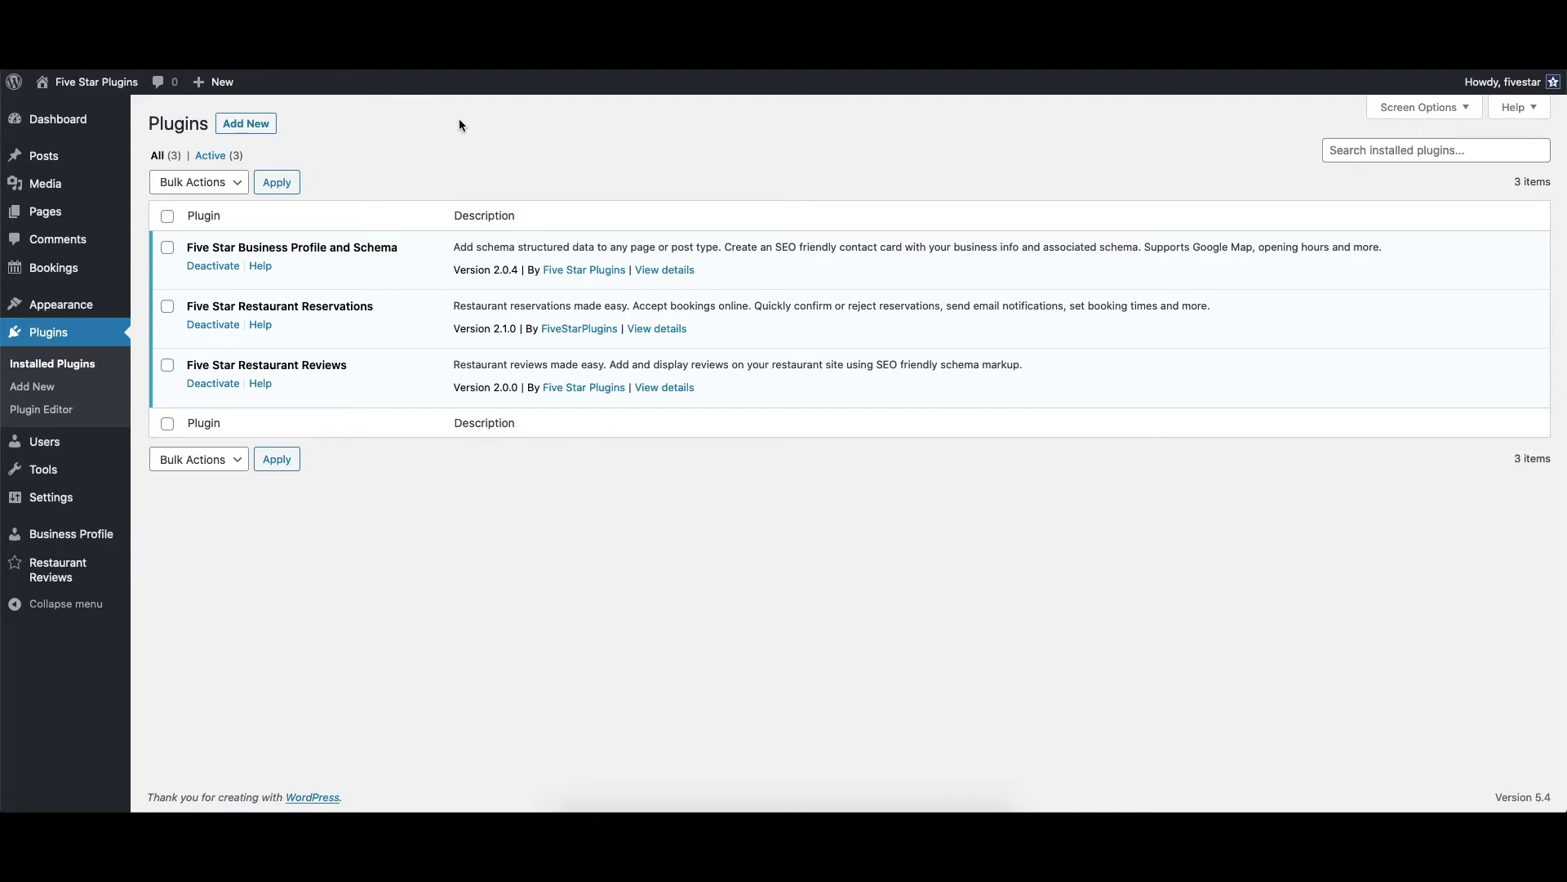
# - Find Five Star Restaurant Menu via a 'restaurant menu' search, then install and activate it
pyautogui.click(263, 127)
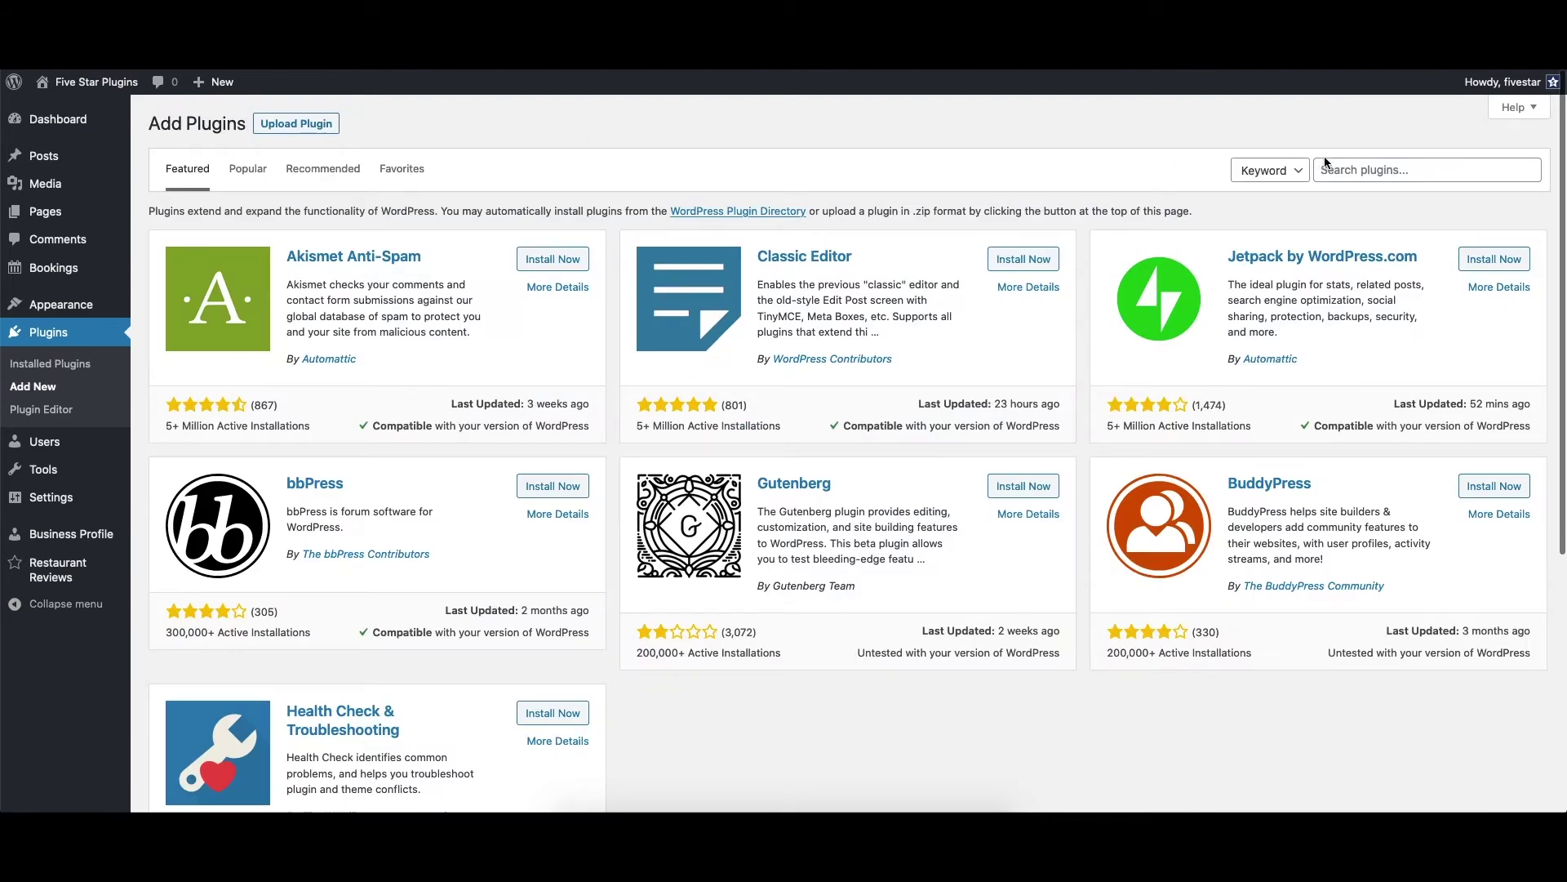
pyautogui.click(1327, 168)
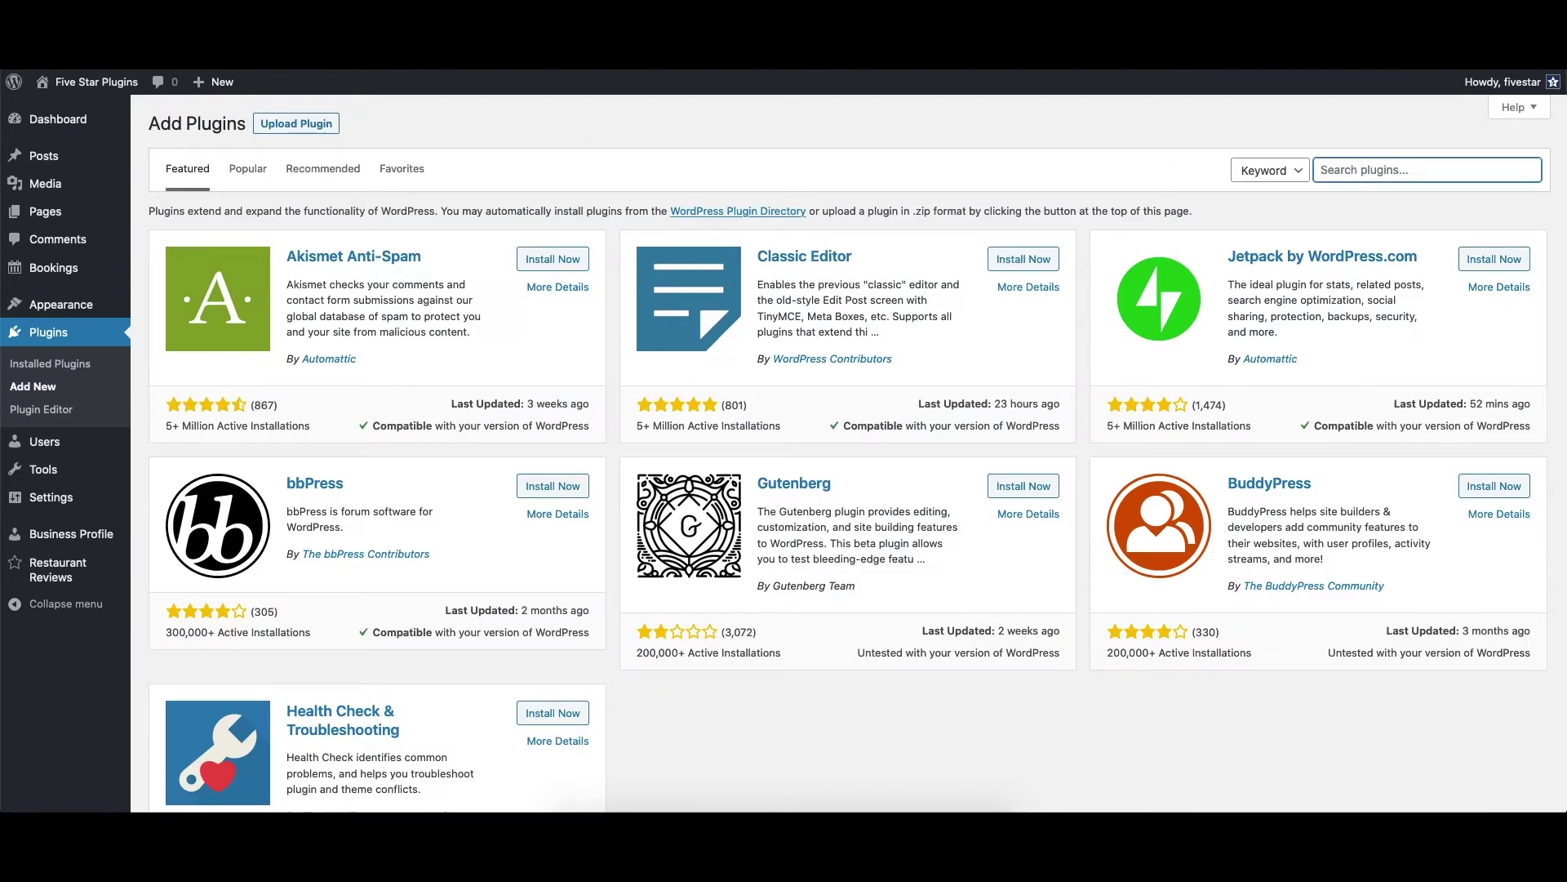
pyautogui.write('restaurant me')
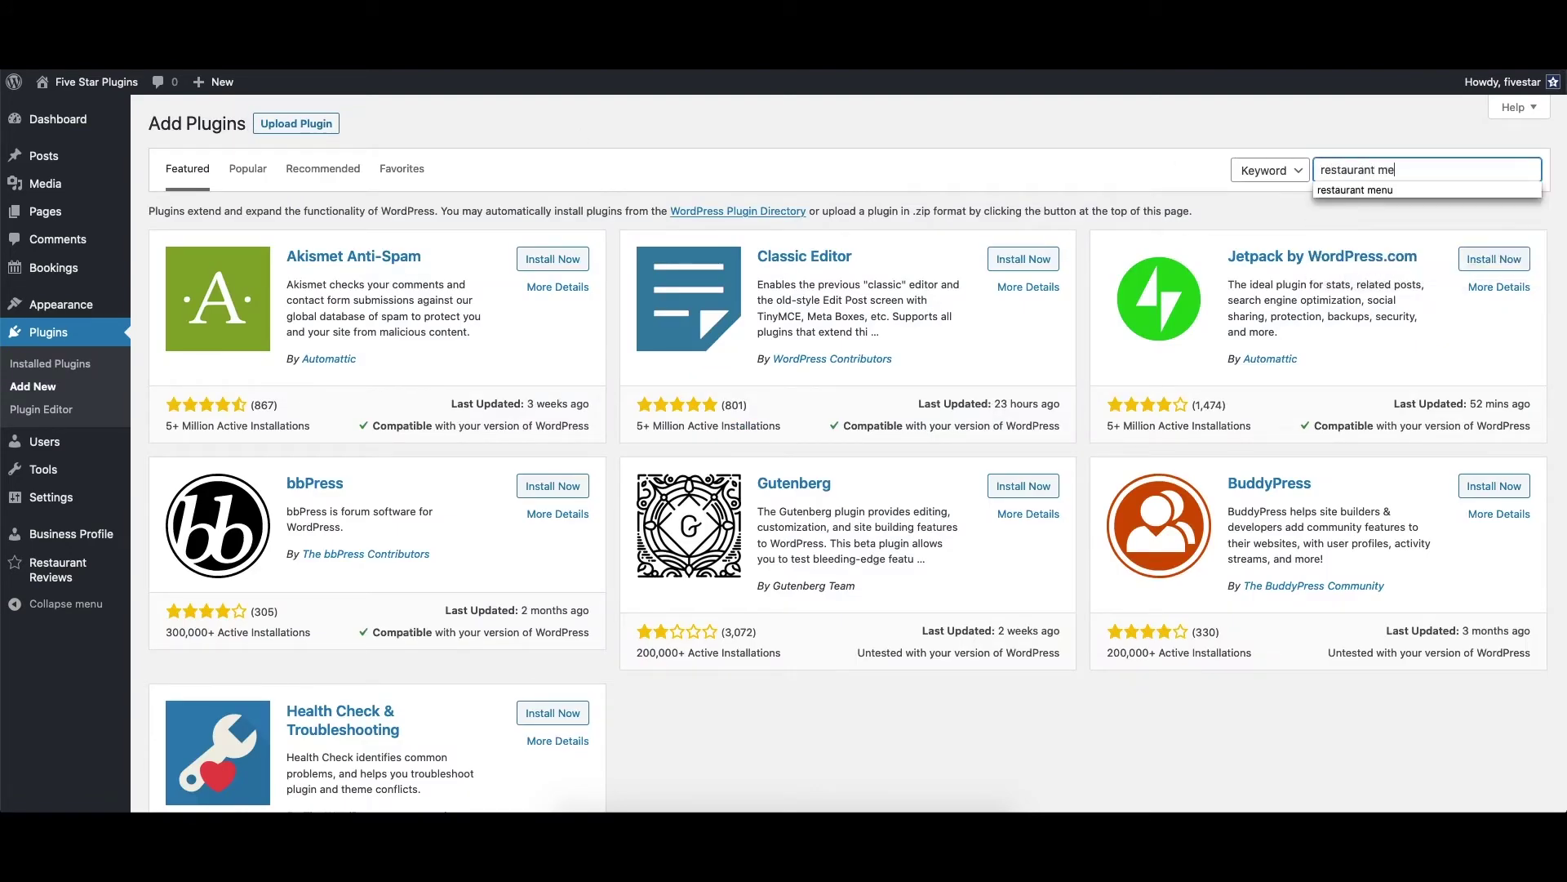
pyautogui.write('nu')
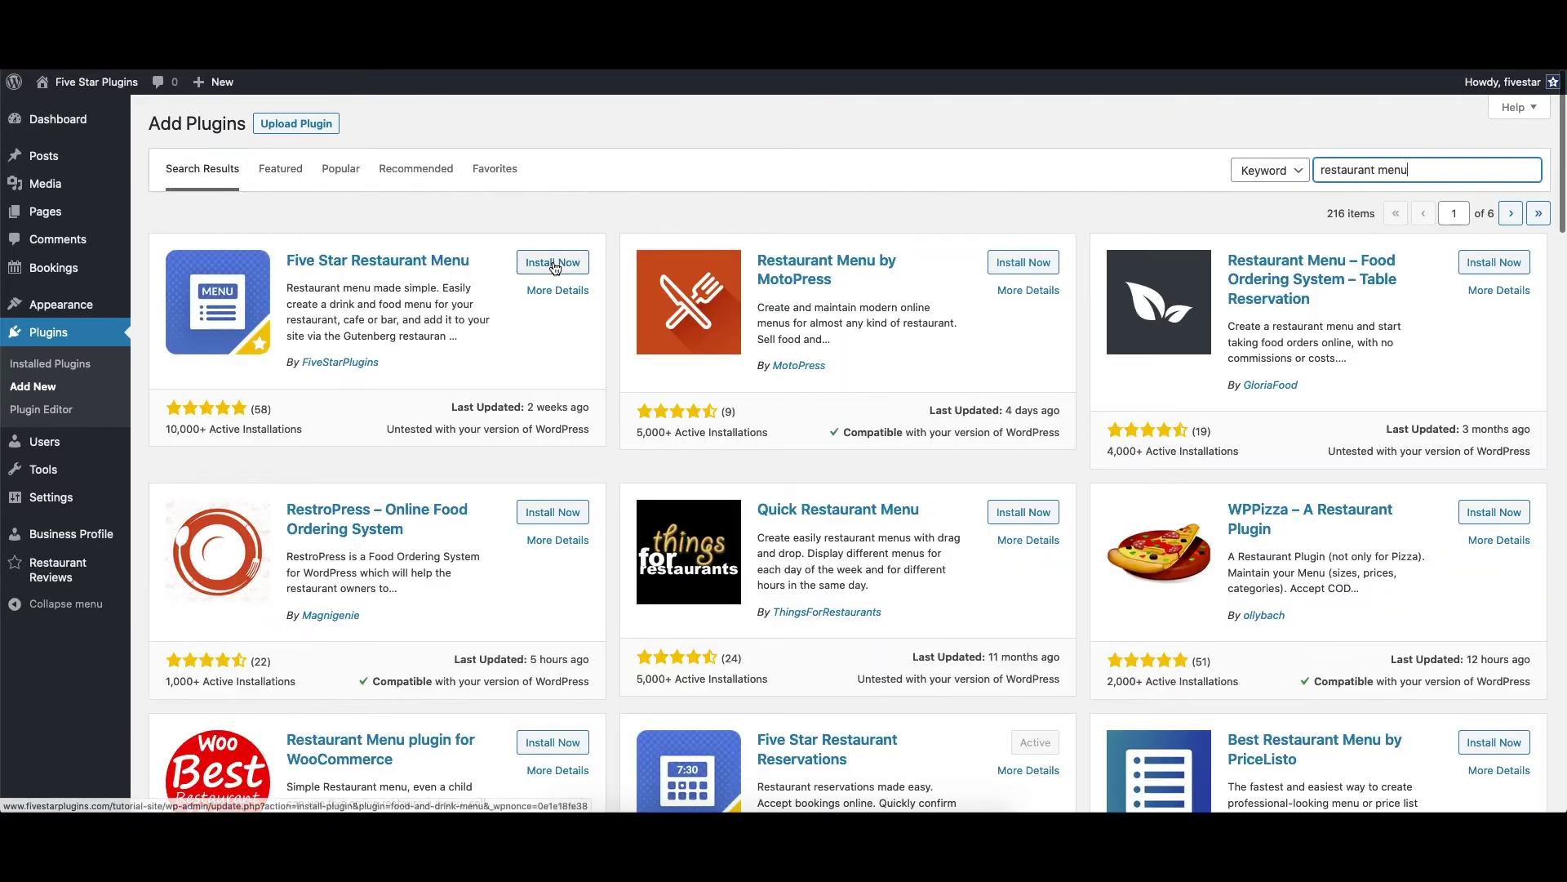
pyautogui.click(552, 264)
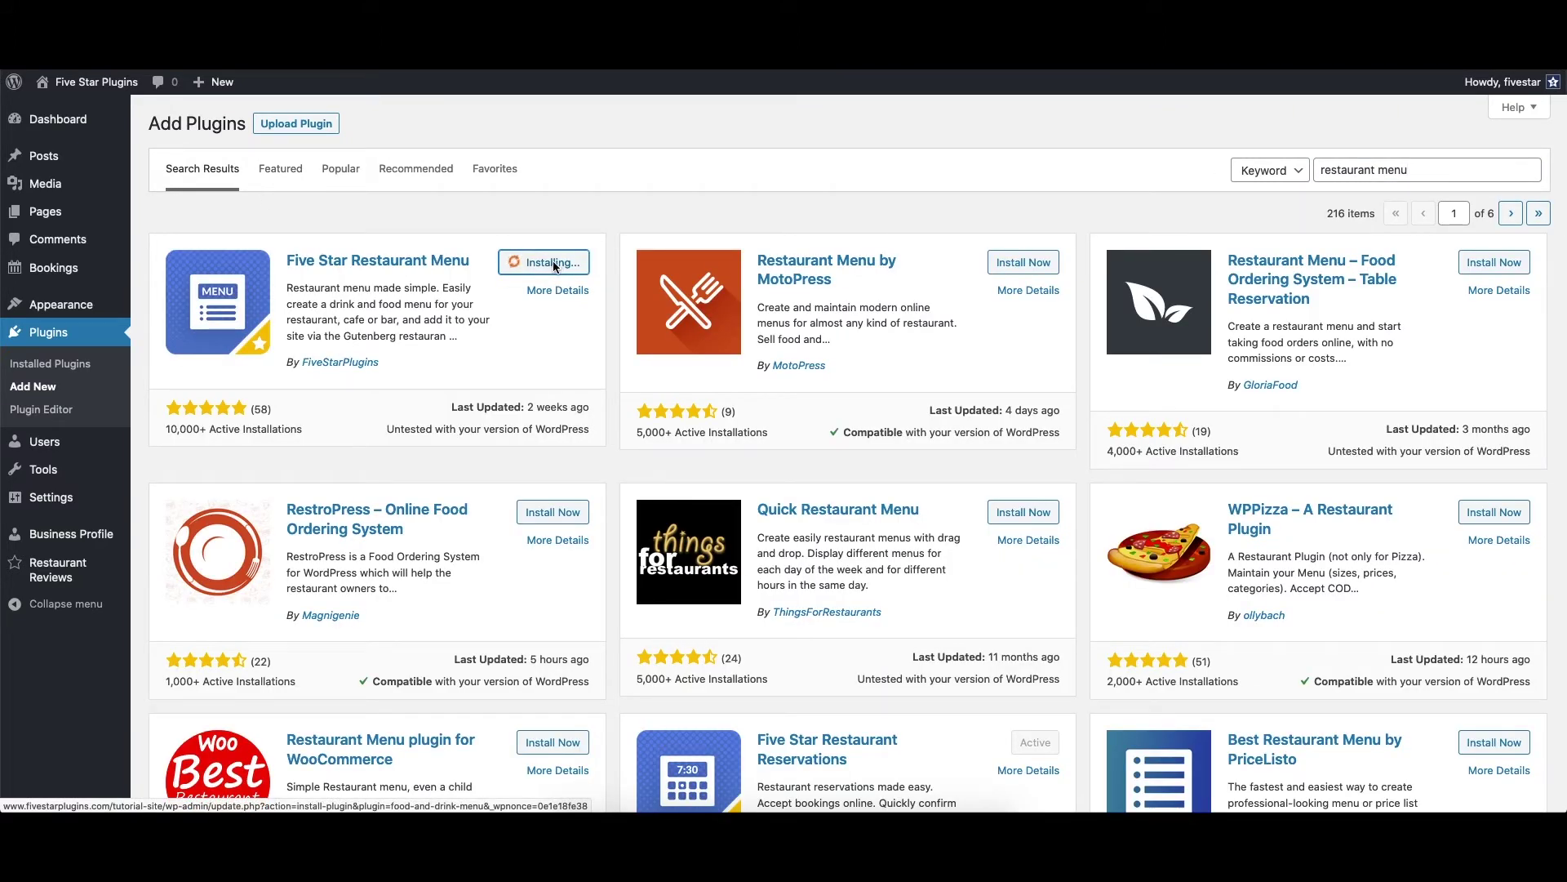
pyautogui.click(557, 263)
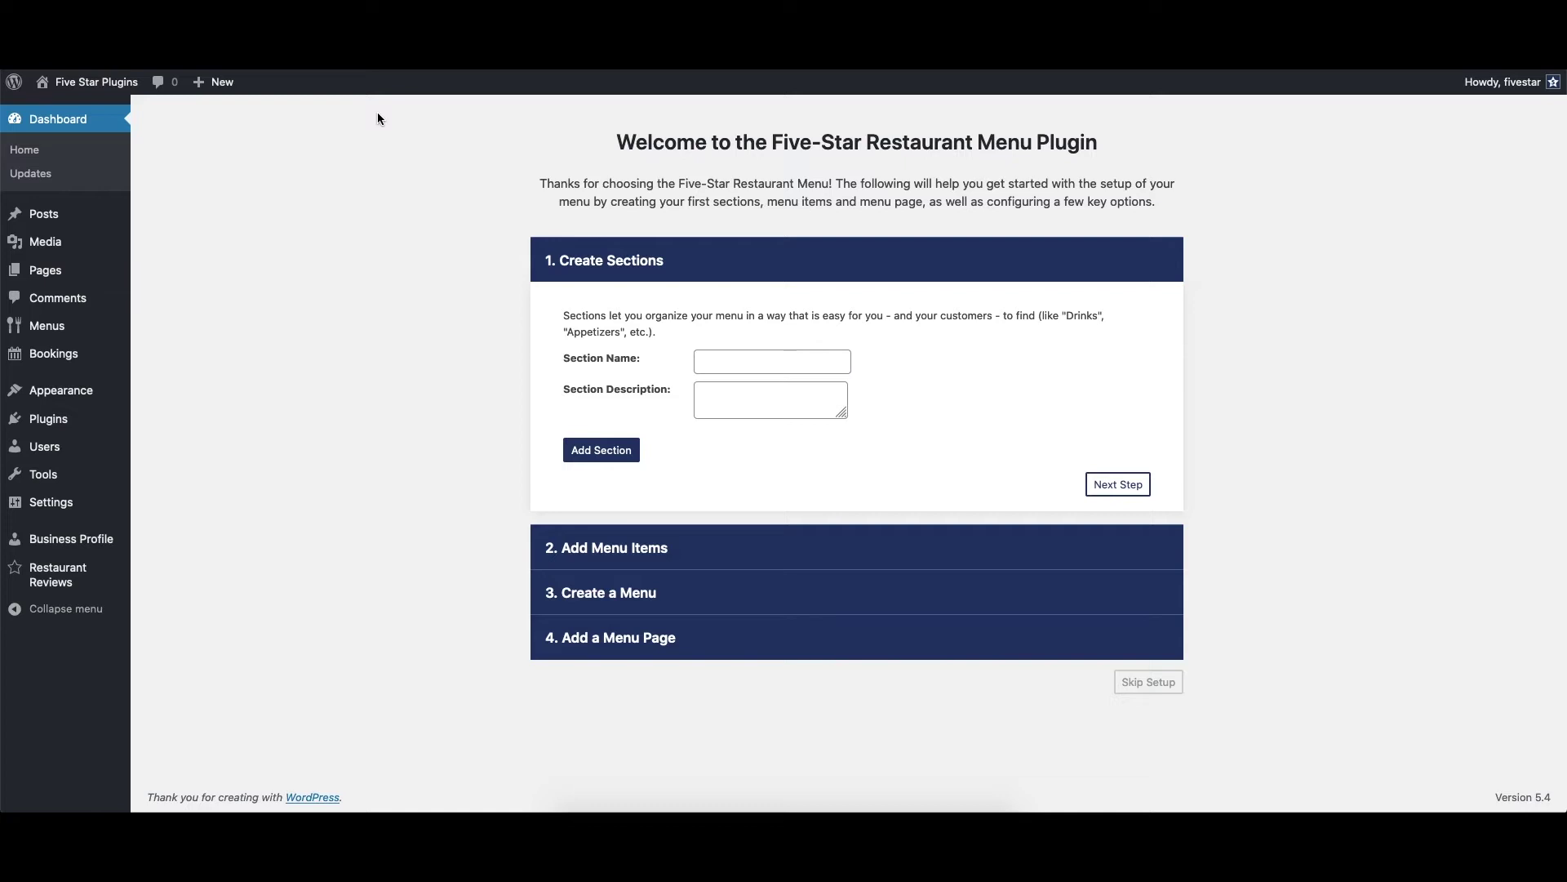
# - Add an Appetizers section described 'Our great apps!' and continue to the menu items step
pyautogui.click(708, 361)
pyautogui.write('Appetizers')
pyautogui.press('Tab')
pyautogui.write('Our great apps')
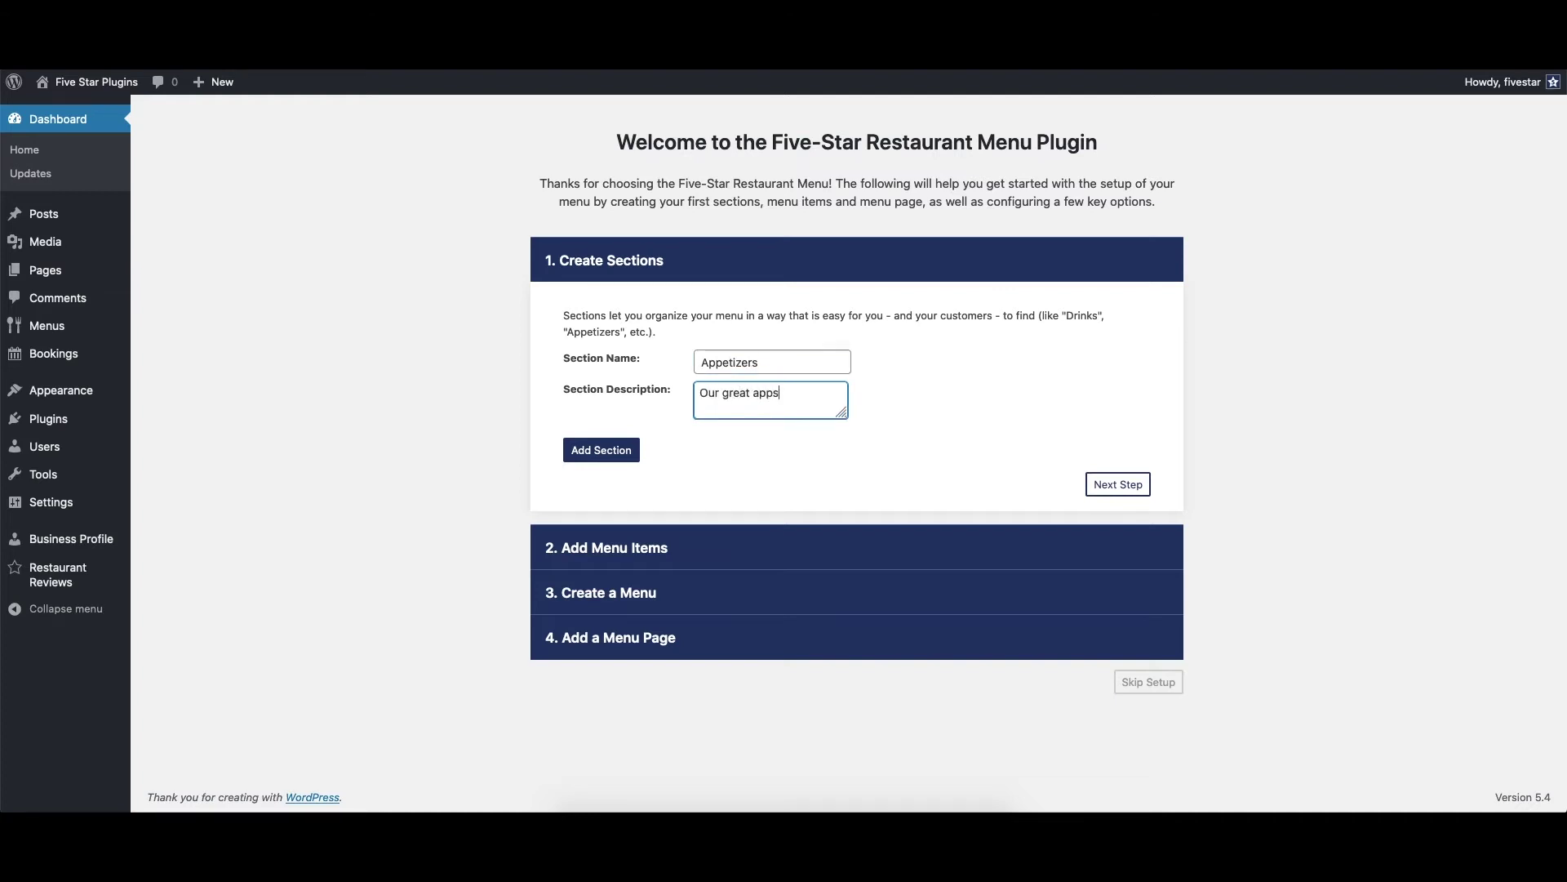
pyautogui.click(616, 450)
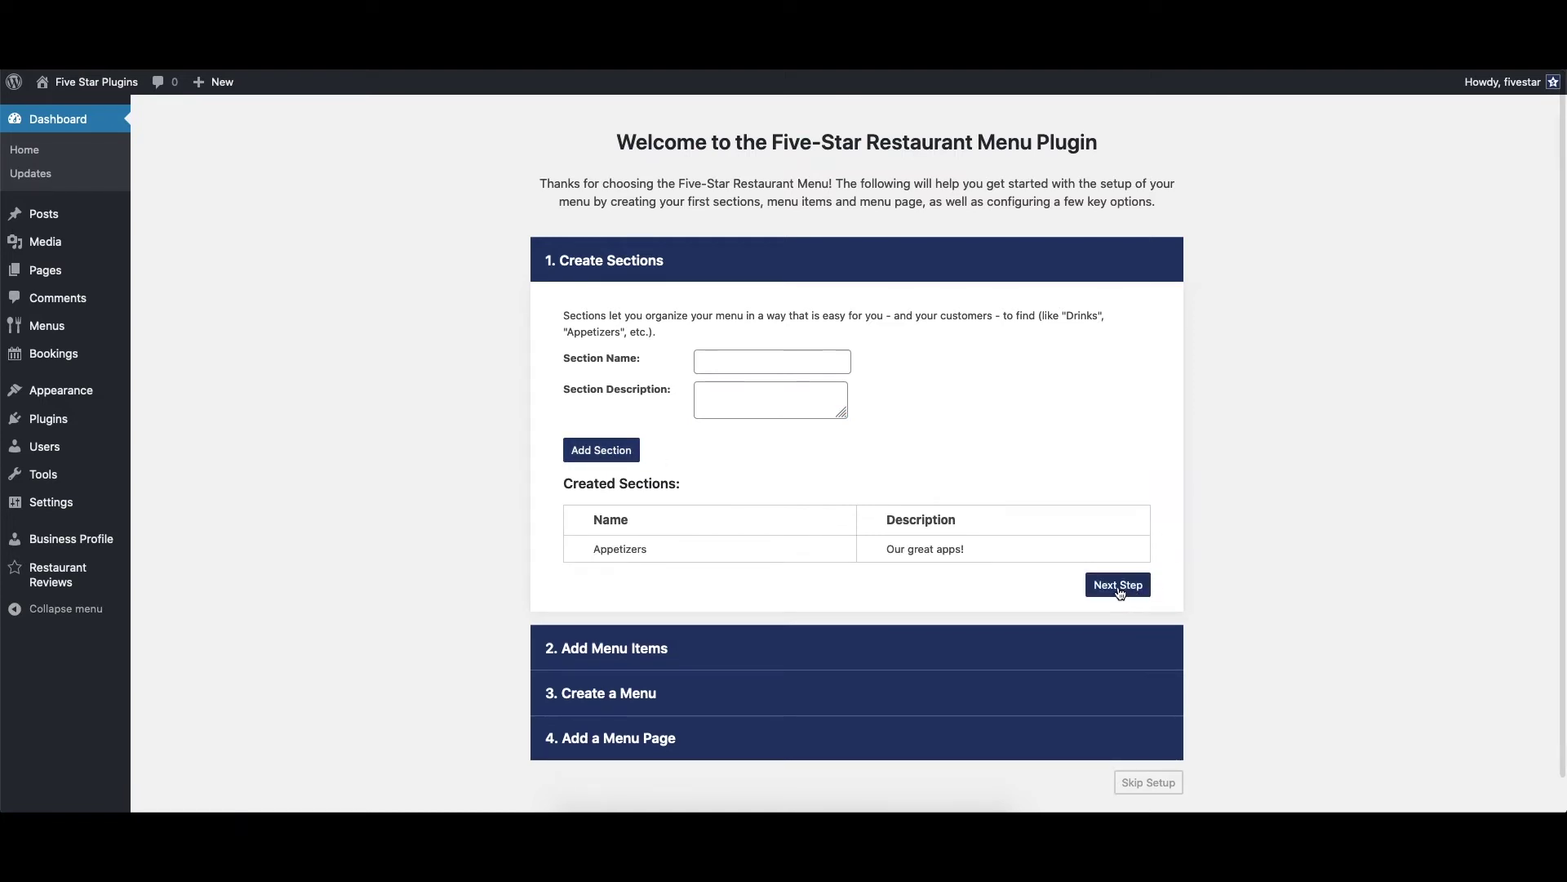
pyautogui.click(1117, 587)
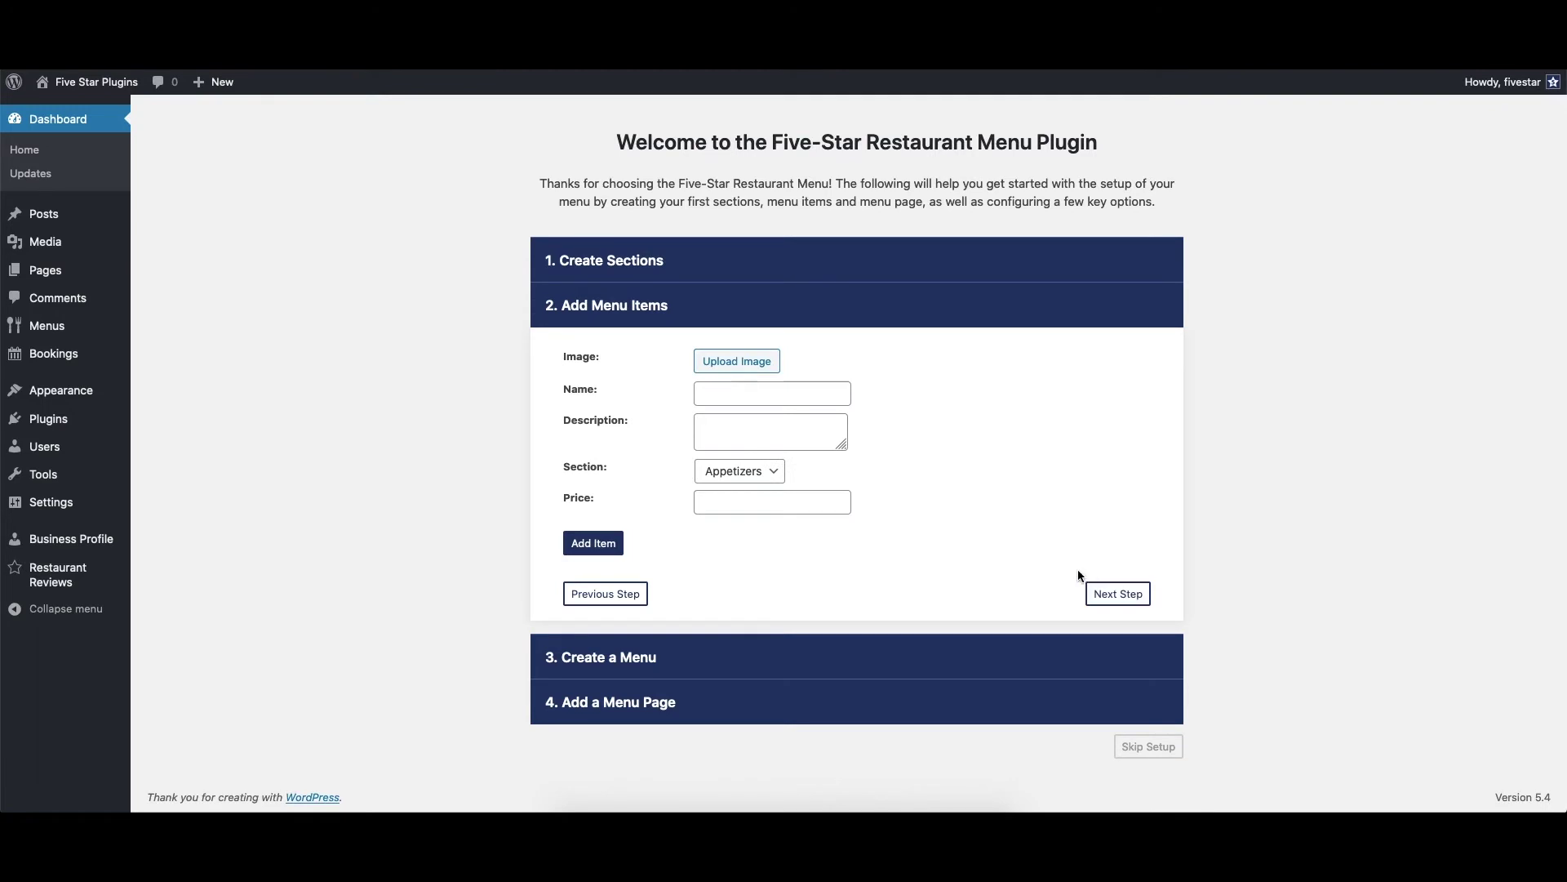
# - Add House Salad ('a great salad!', Appetizers section, price 10) and continue to menu creation
pyautogui.click(793, 394)
pyautogui.write('Hou')
pyautogui.write('se Salad')
pyautogui.press('Tab')
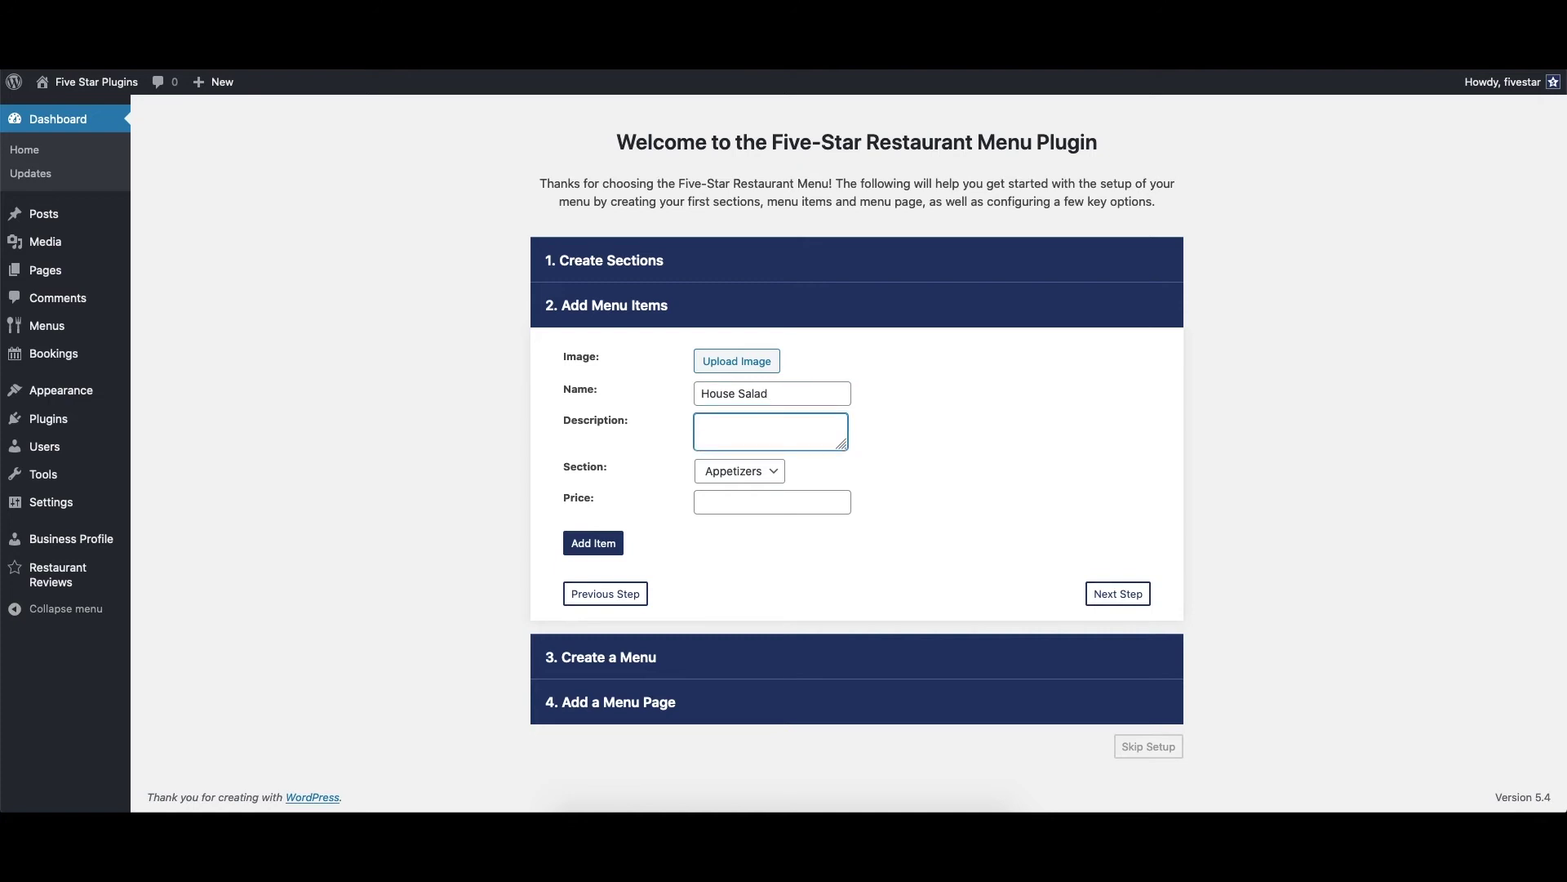
pyautogui.write('great sala')
pyautogui.write('d!')
pyautogui.click(767, 472)
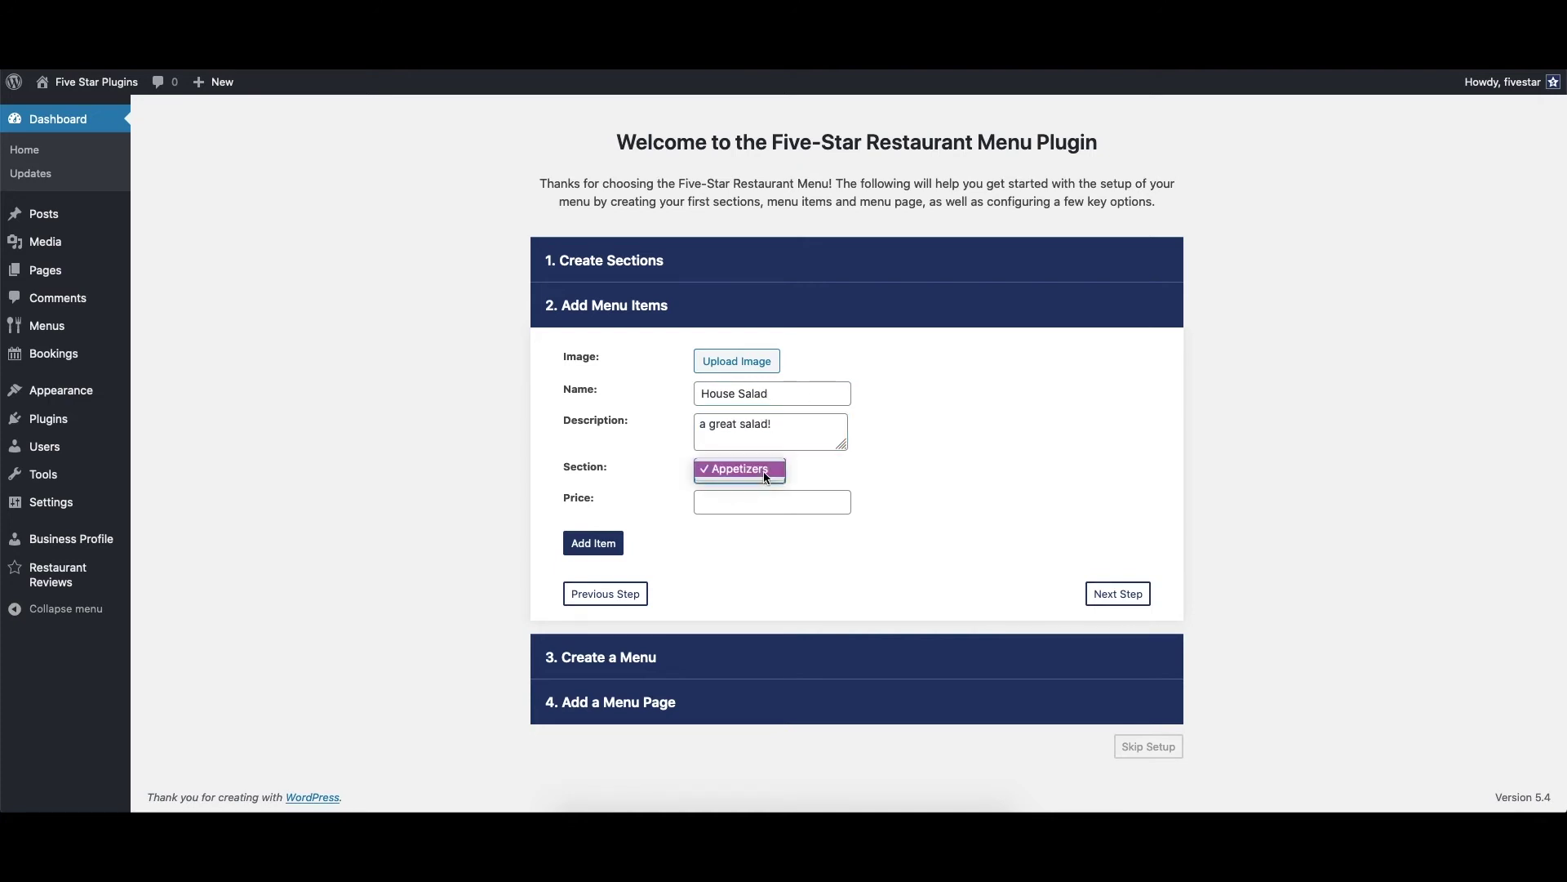
pyautogui.click(766, 473)
pyautogui.click(733, 501)
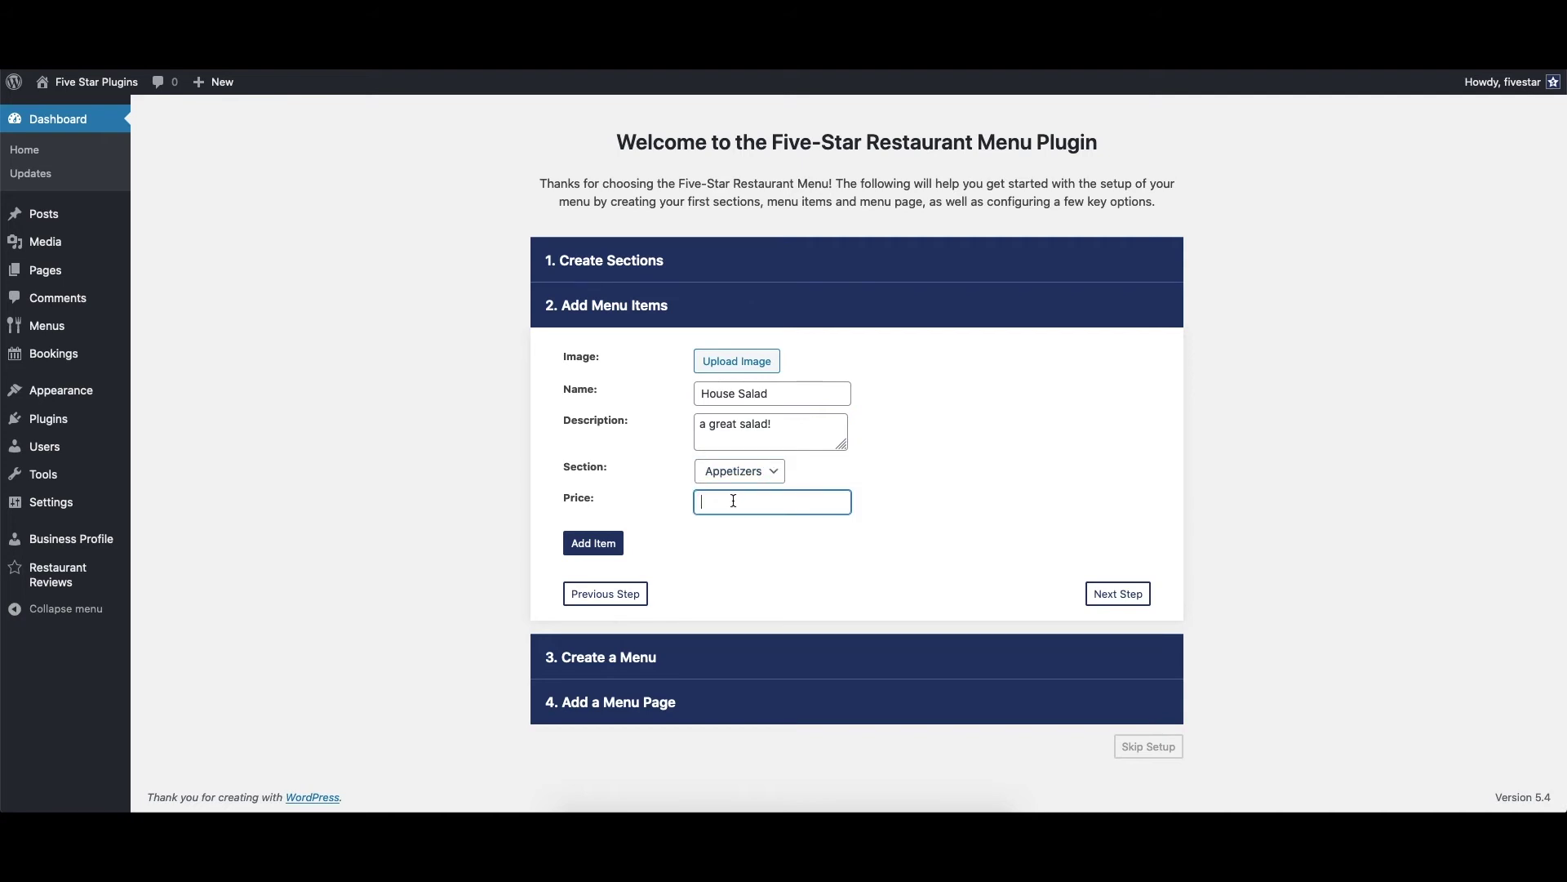
pyautogui.write('10')
pyautogui.click(584, 543)
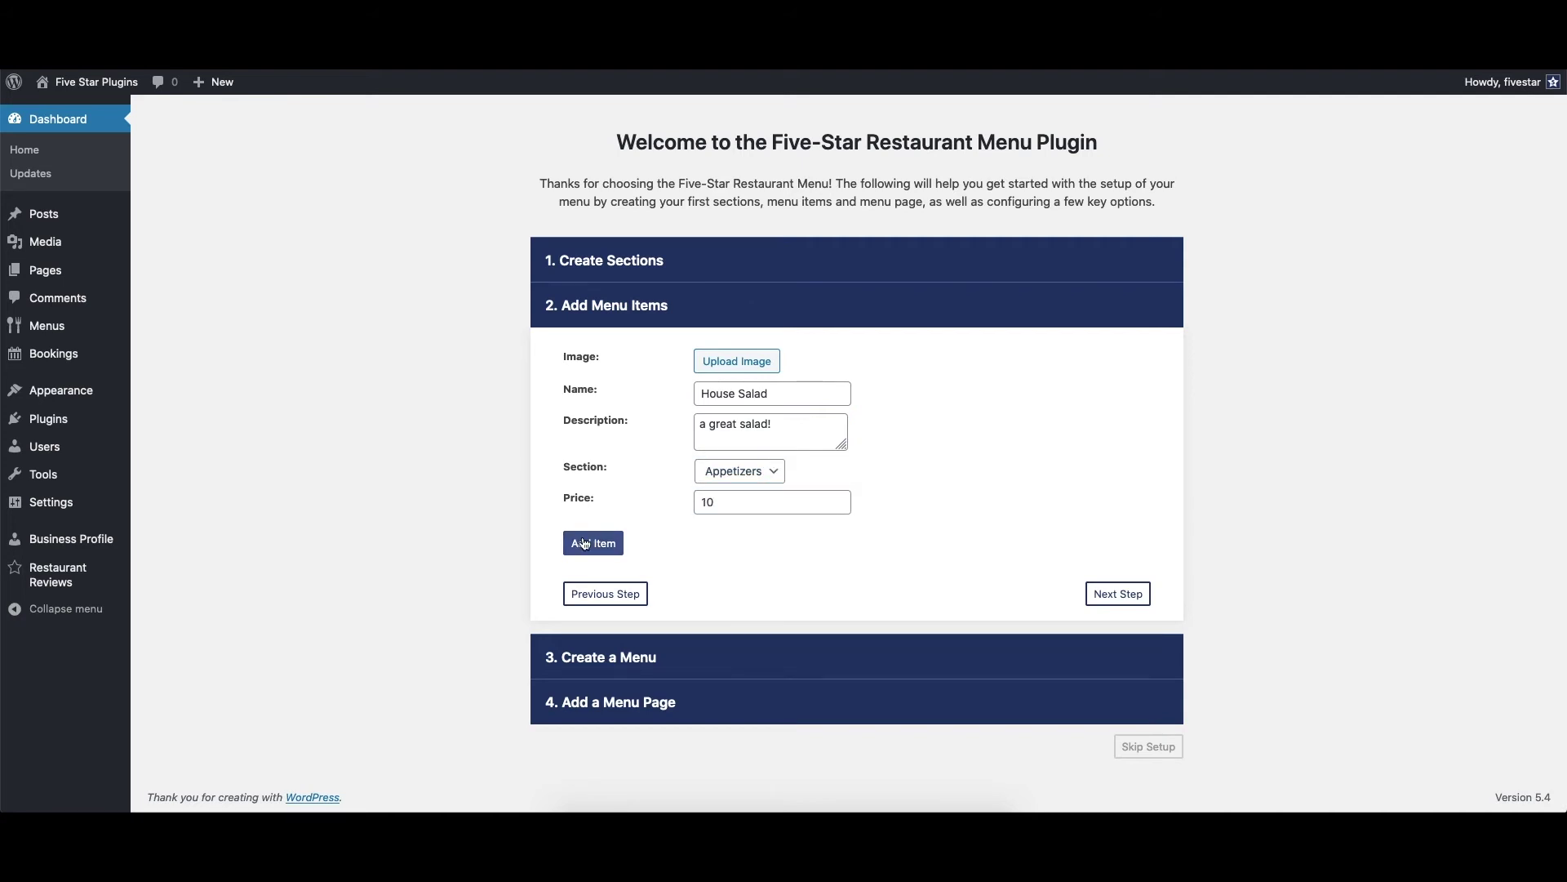
pyautogui.scroll(-2, 1059, 470)
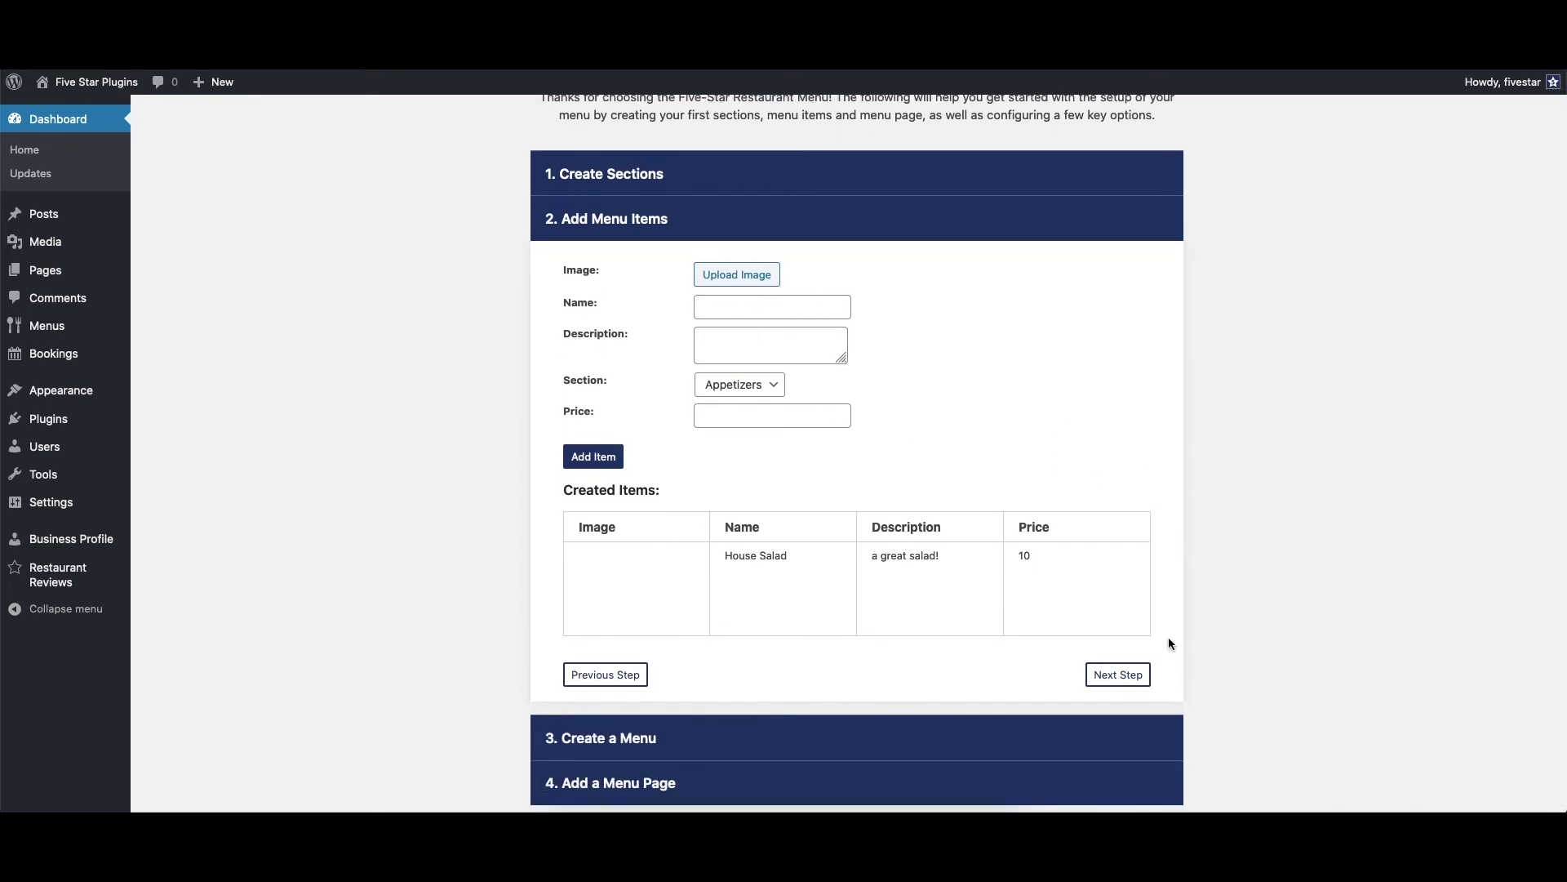
pyautogui.click(1118, 675)
pyautogui.click(744, 434)
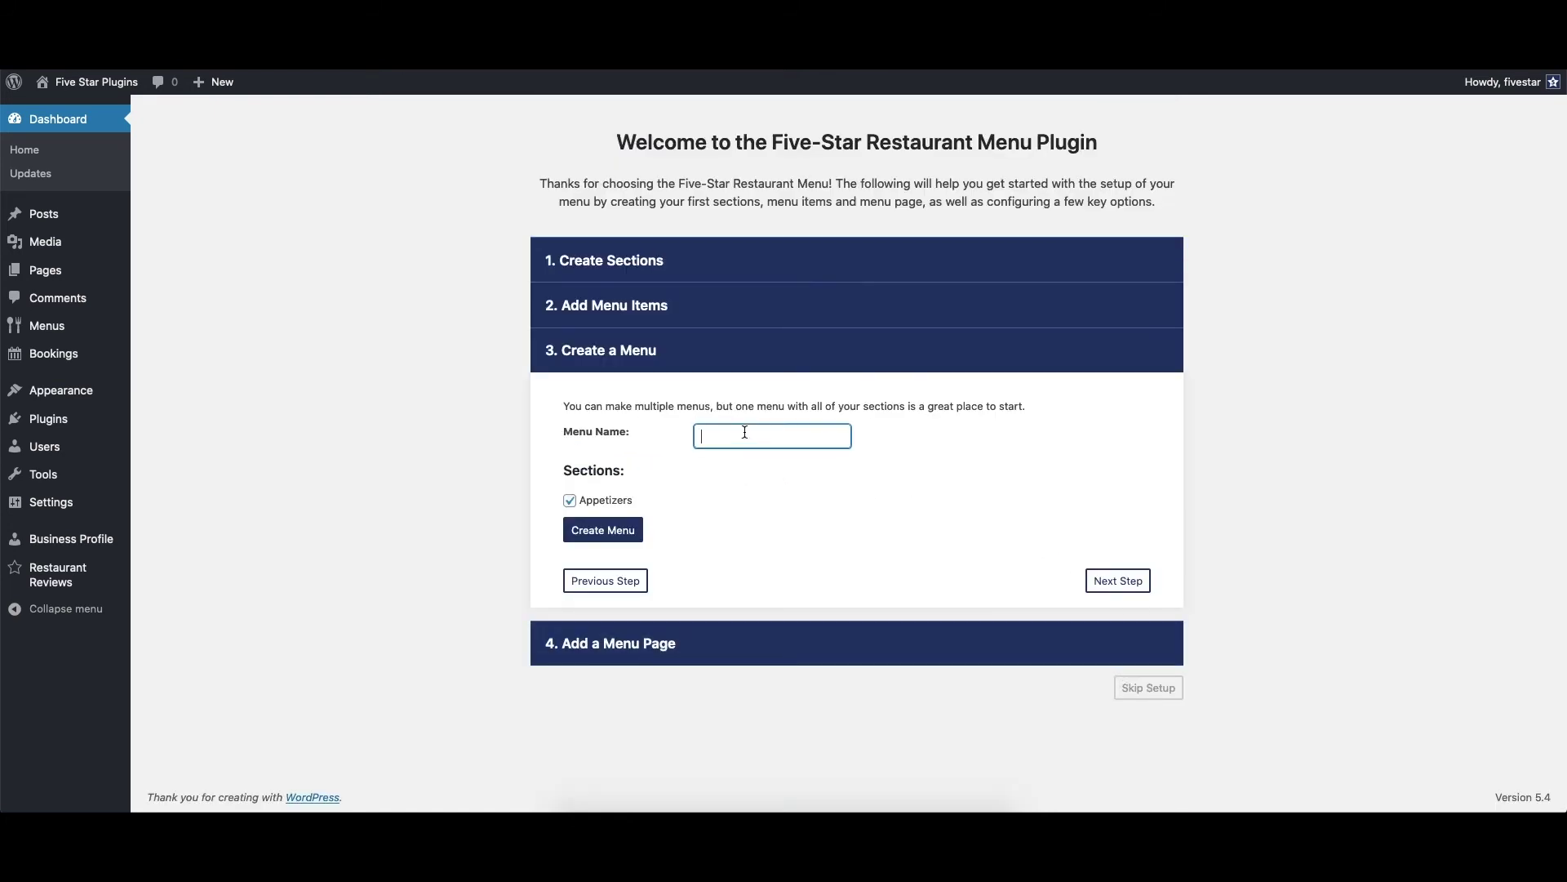
pyautogui.write('Our ')
pyautogui.write('amazing menu')
# - Create 'Our amazing menu' with the Appetizers section included
pyautogui.click(570, 501)
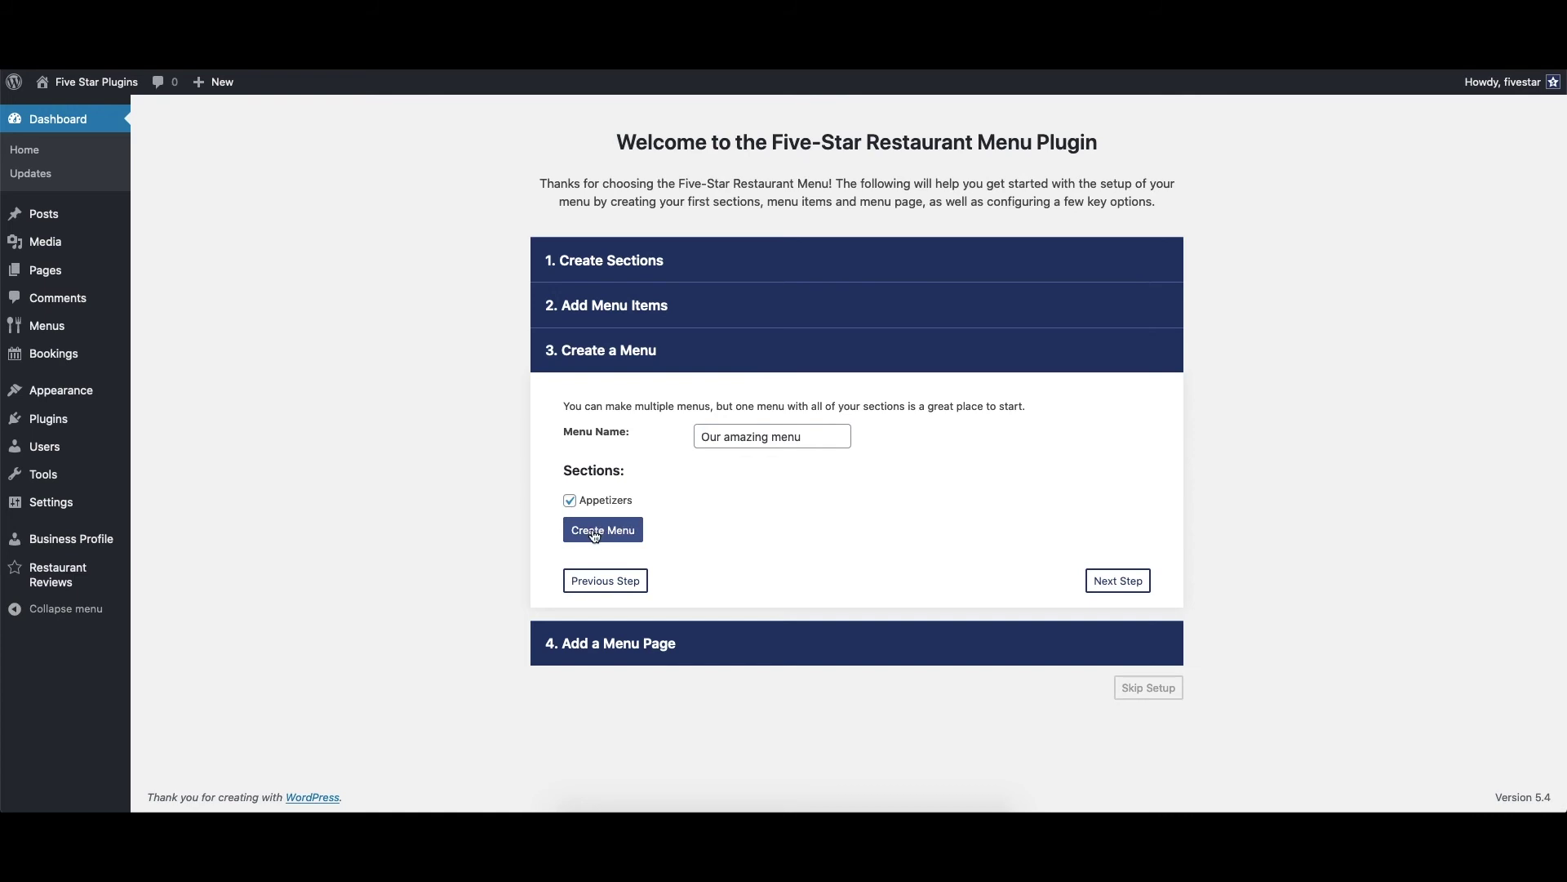
pyautogui.click(594, 530)
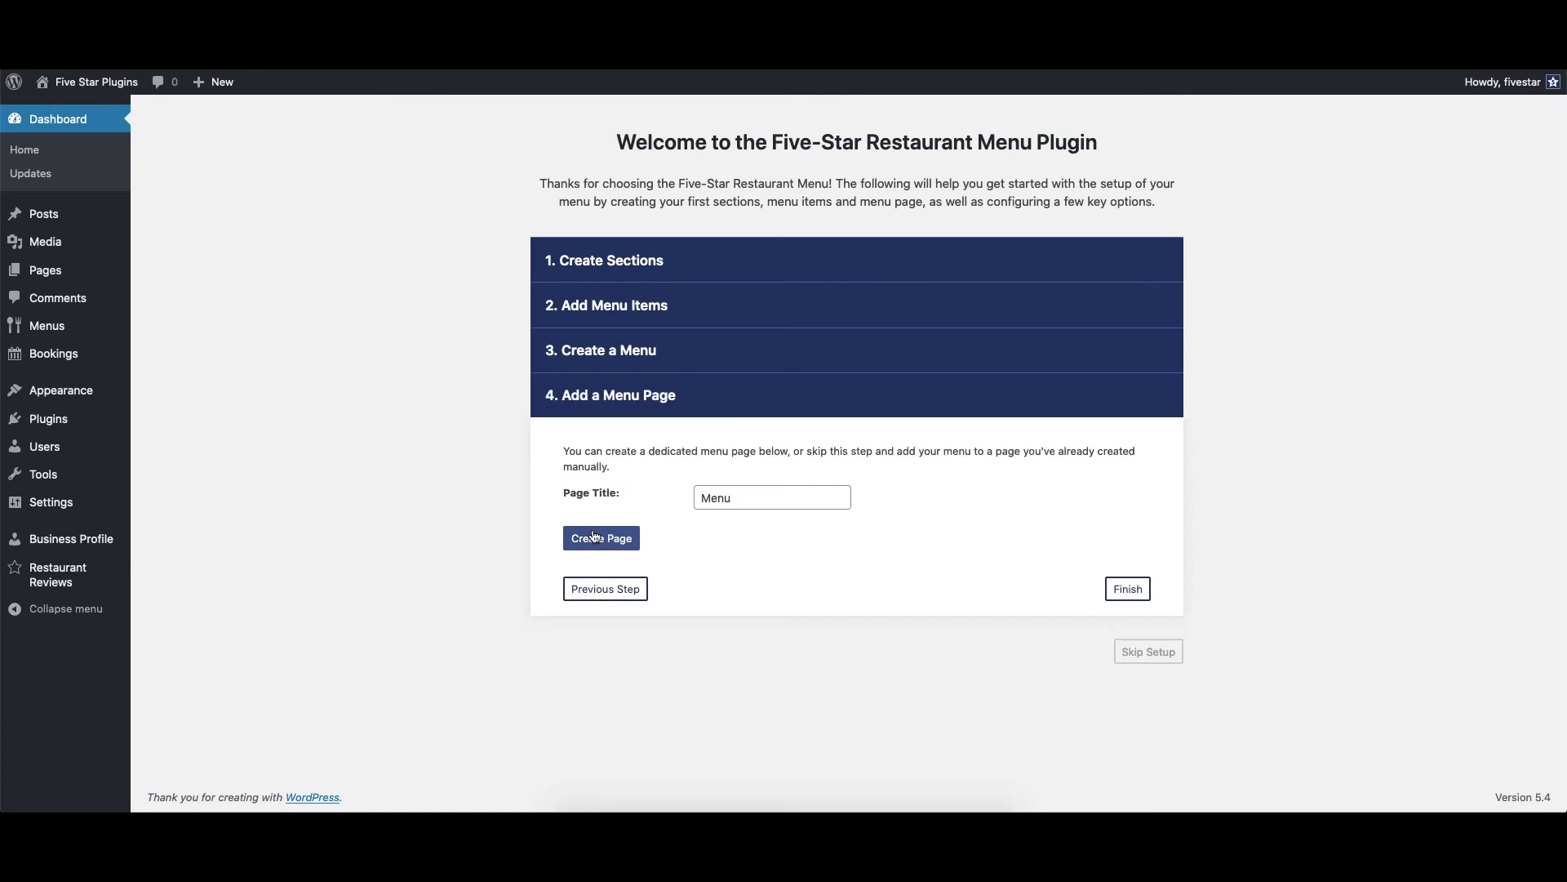
# - Replace the default 'Menu' page title with 'Our restaurant menu' and create the page
pyautogui.doubleClick(723, 498)
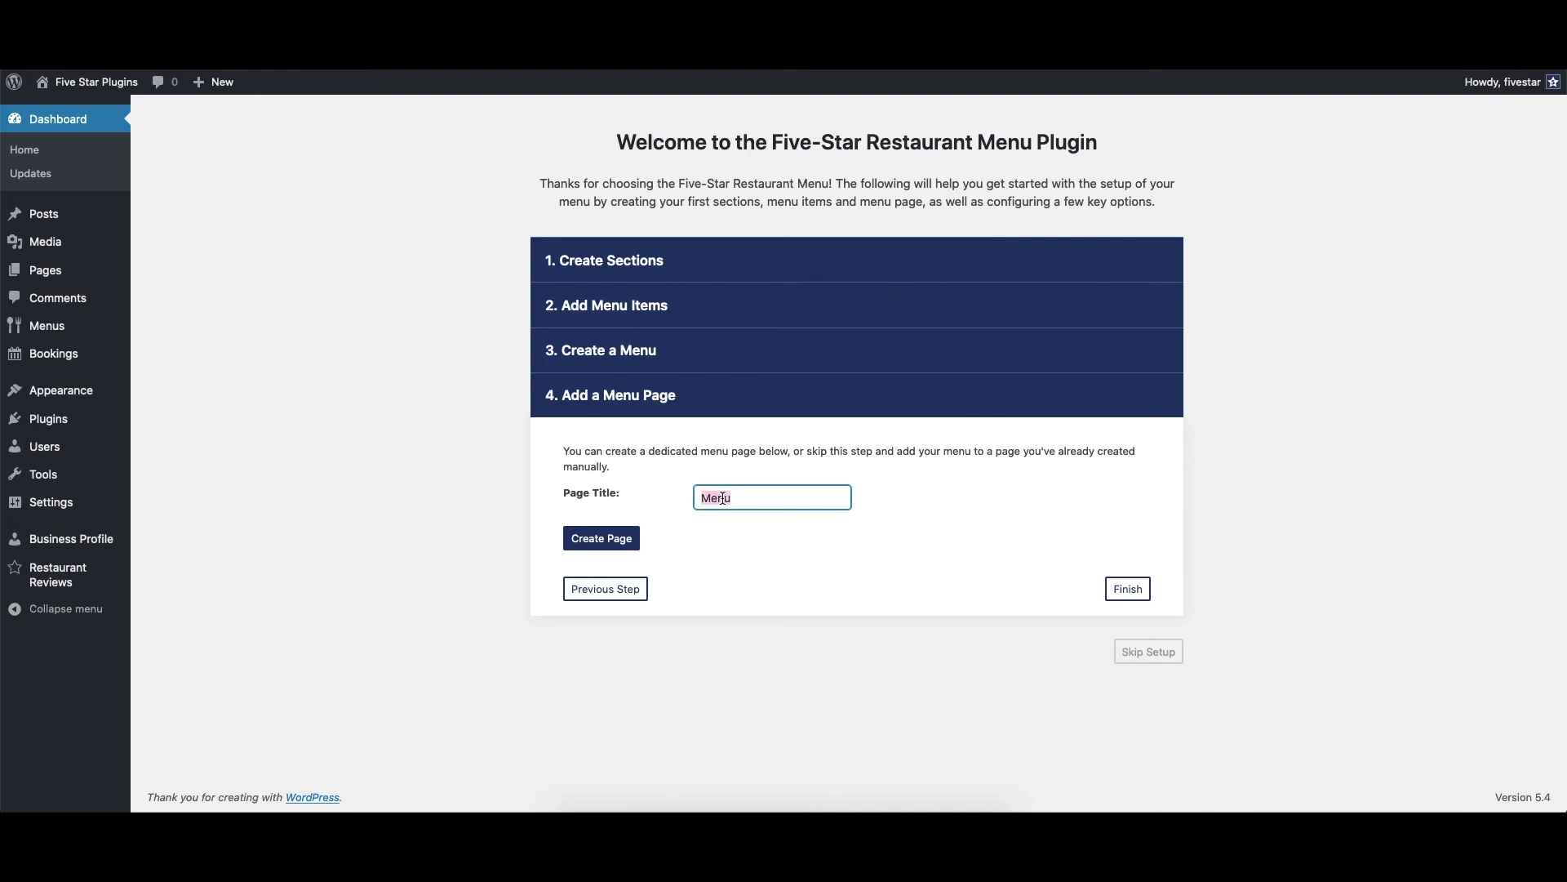
pyautogui.write('Our rest')
pyautogui.write('aurant m')
pyautogui.write('en')
pyautogui.click(605, 541)
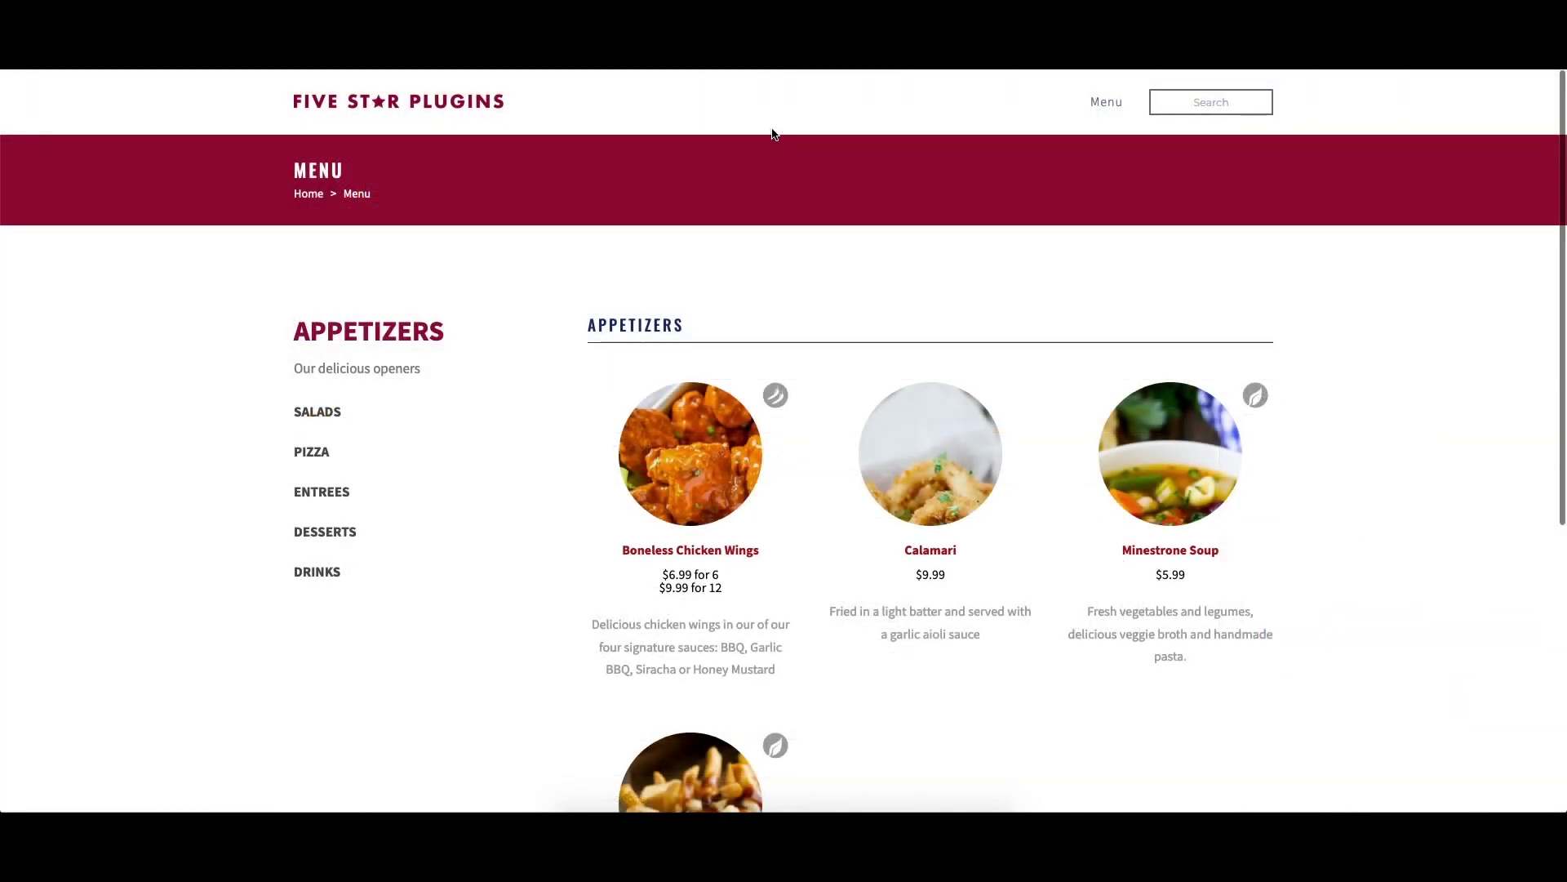
pyautogui.scroll(-2, 772, 134)
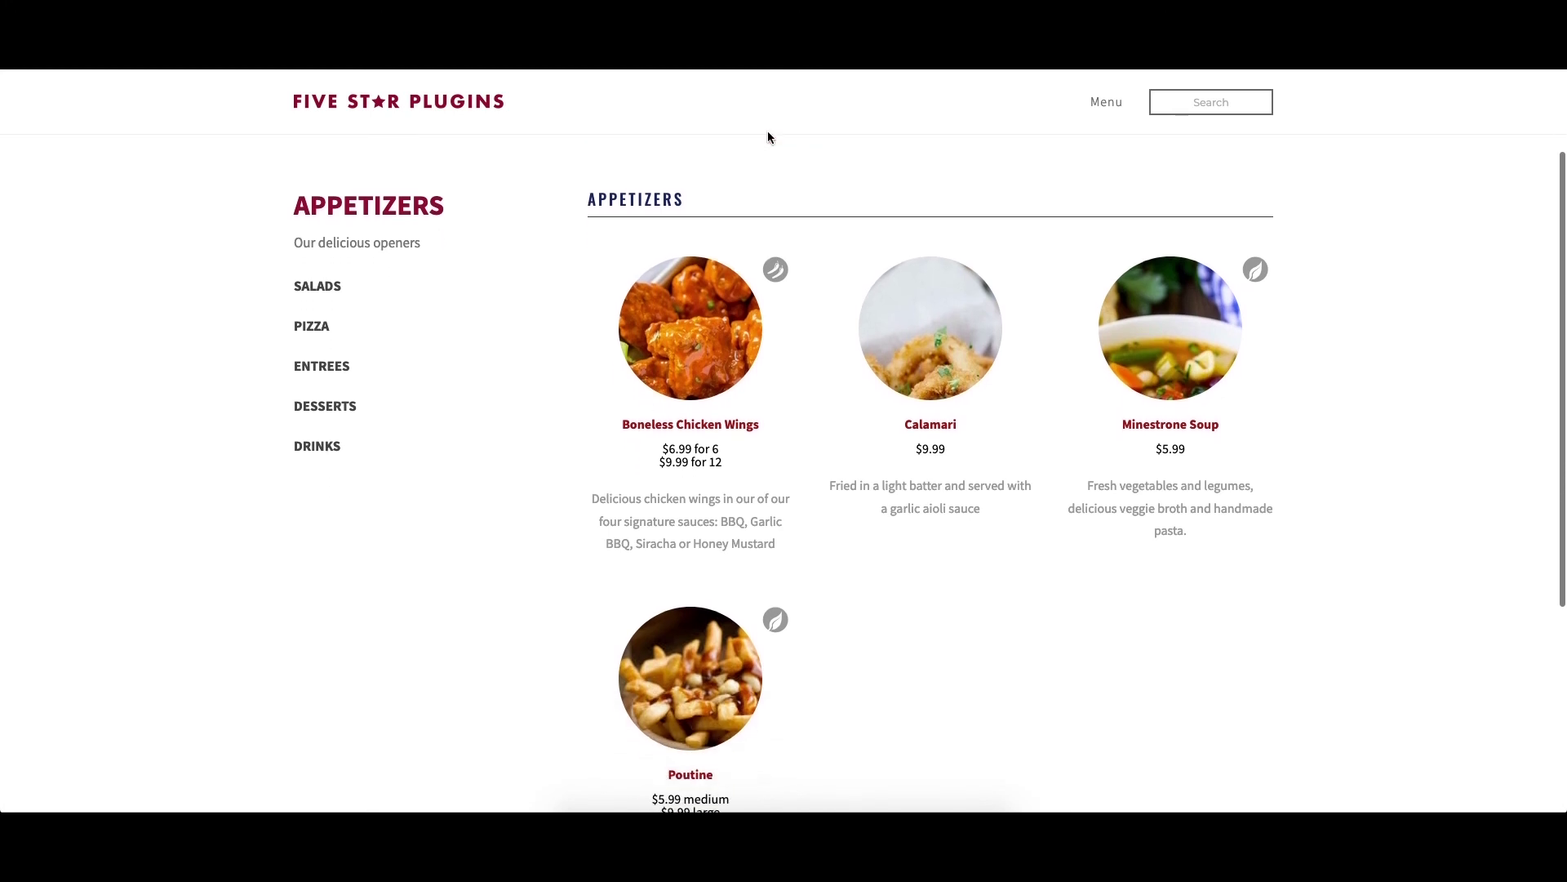
pyautogui.scroll(-1, 768, 138)
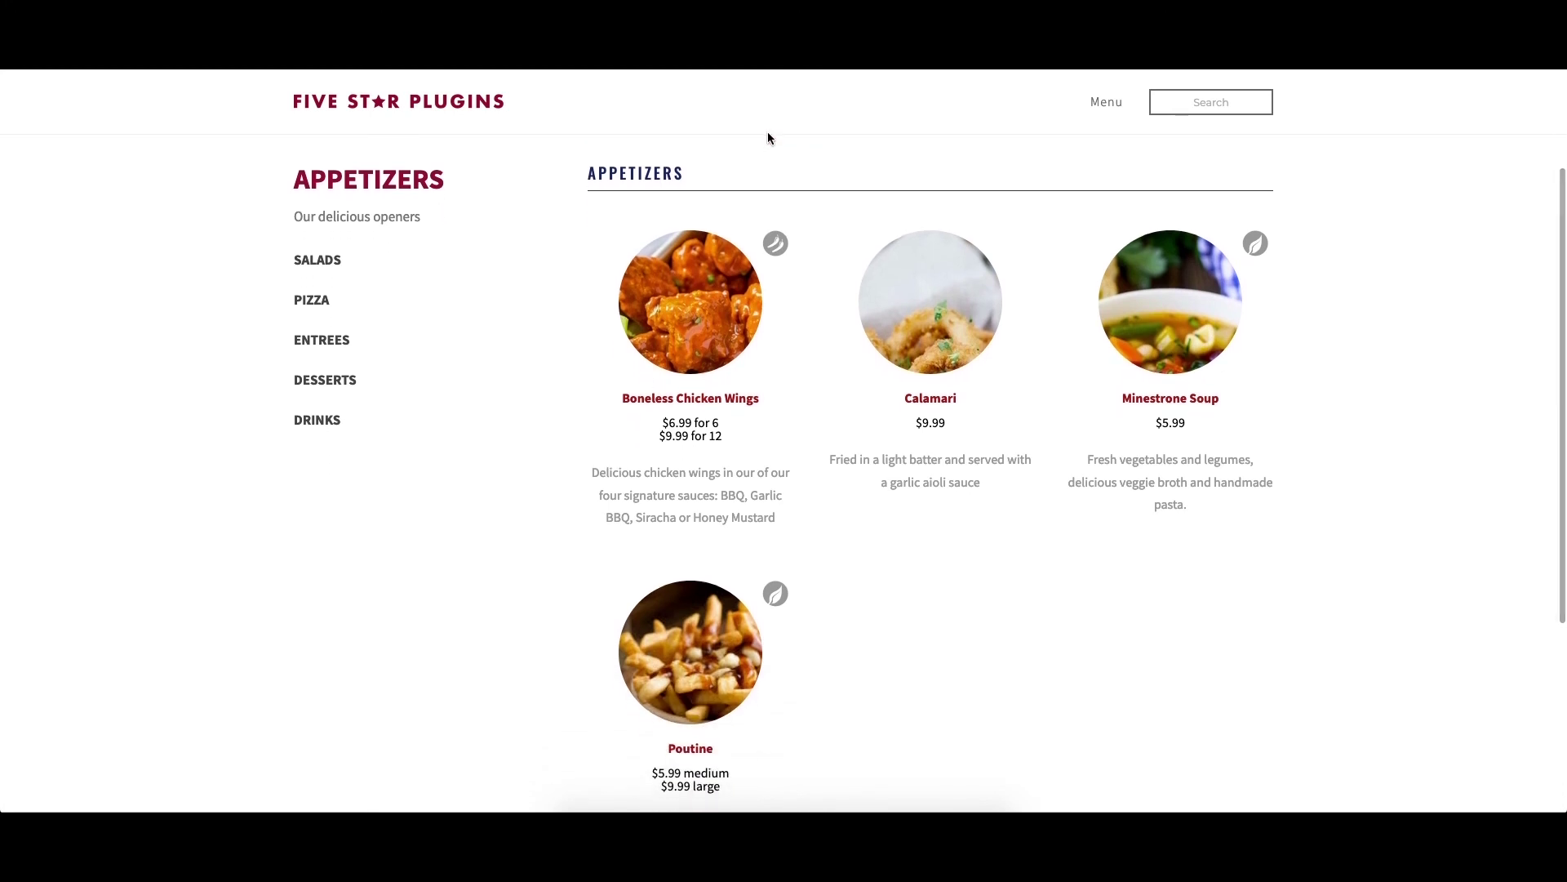
# - On the live menu page, switch to the Salads section, then to Pizza
pyautogui.click(312, 259)
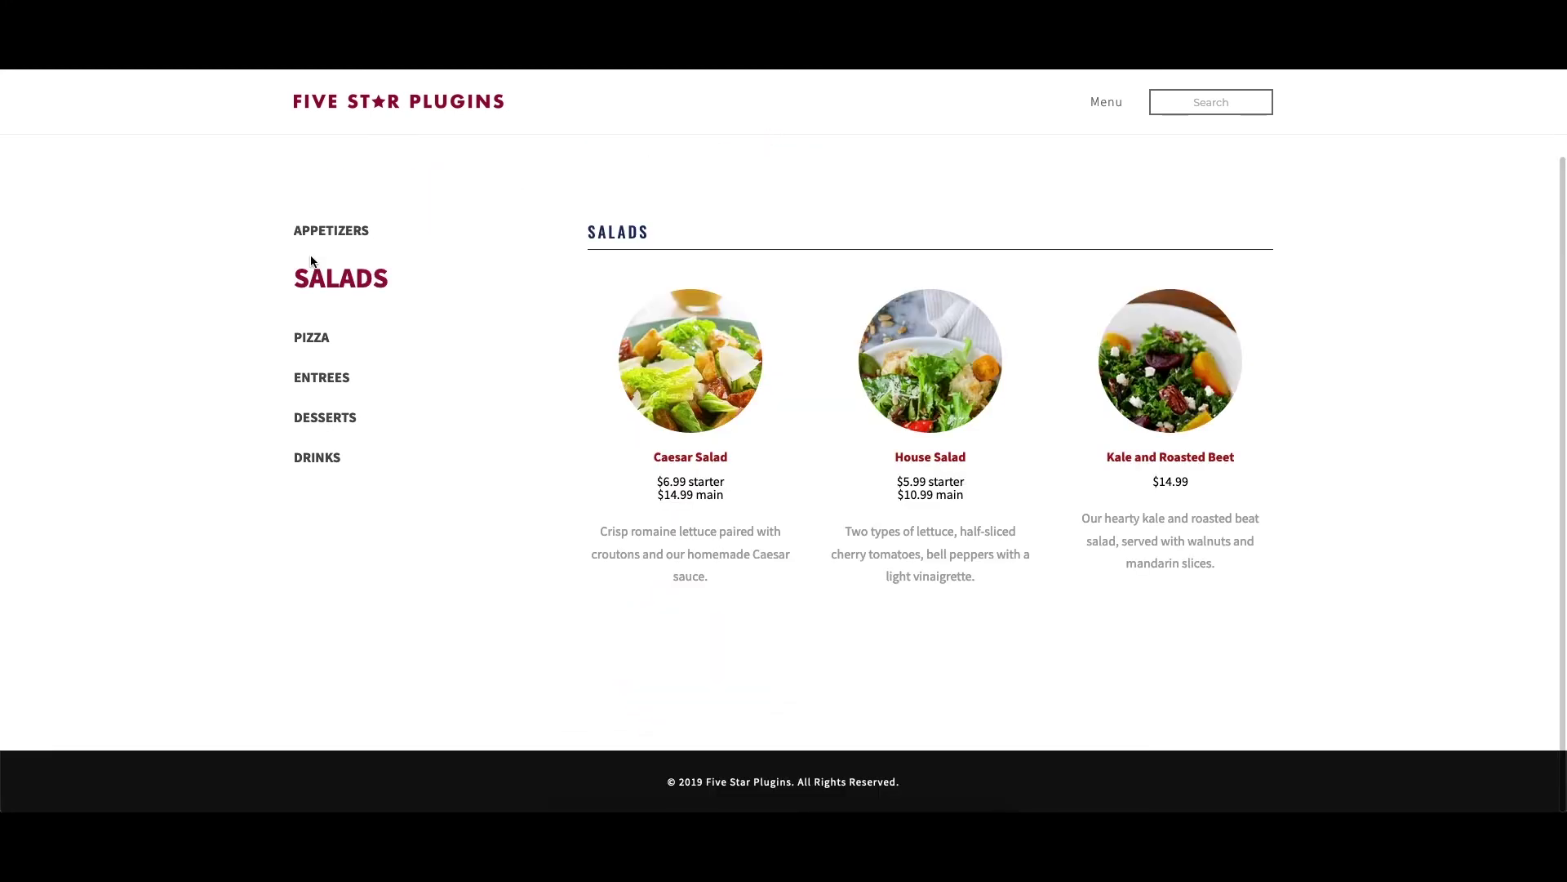
pyautogui.click(305, 341)
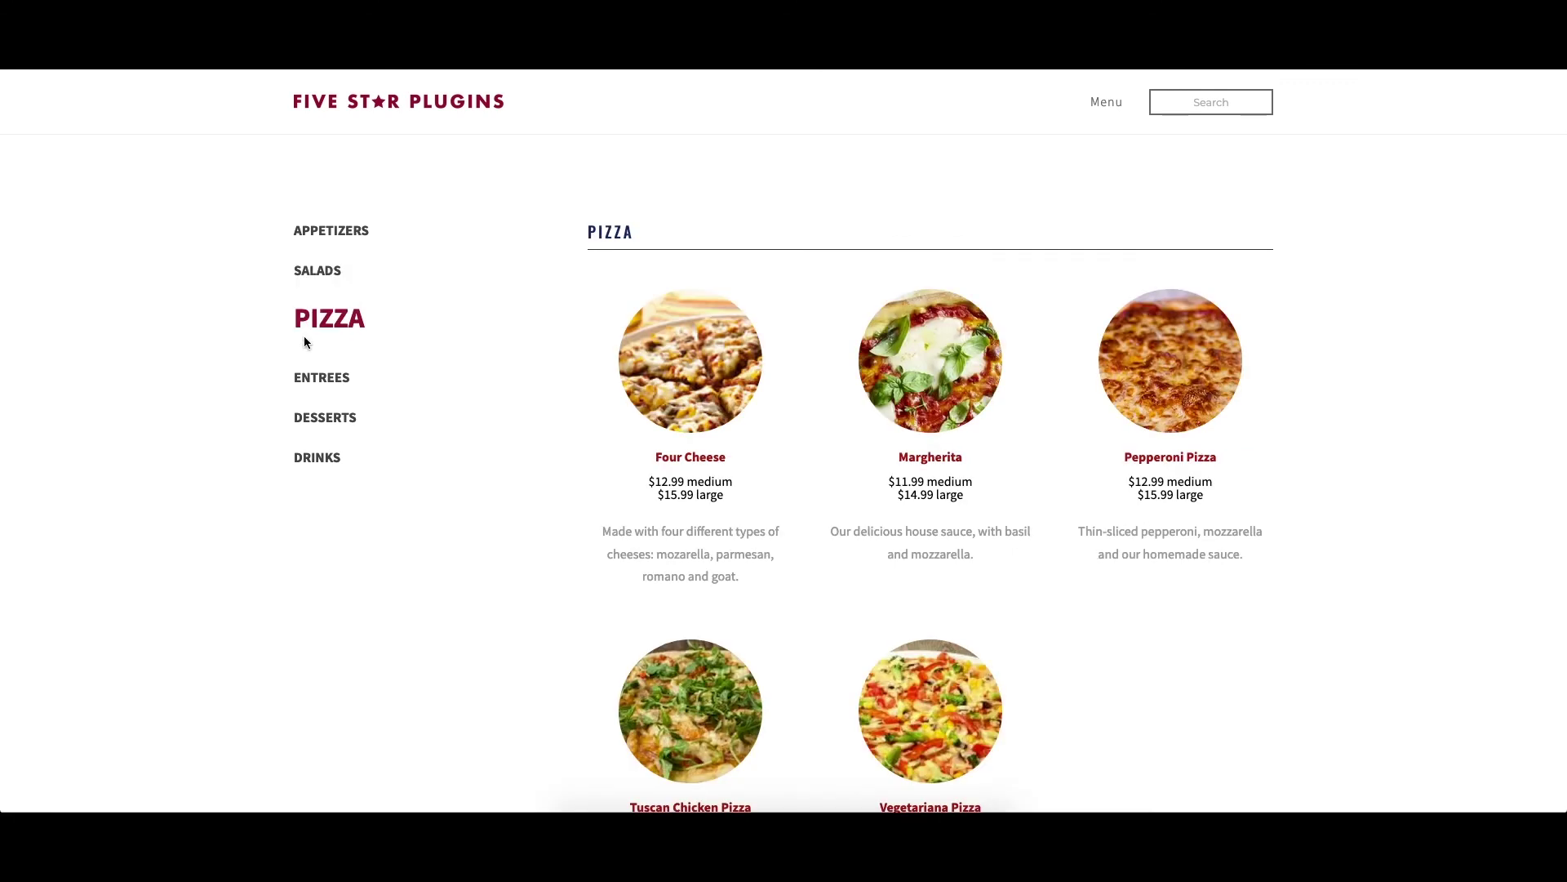